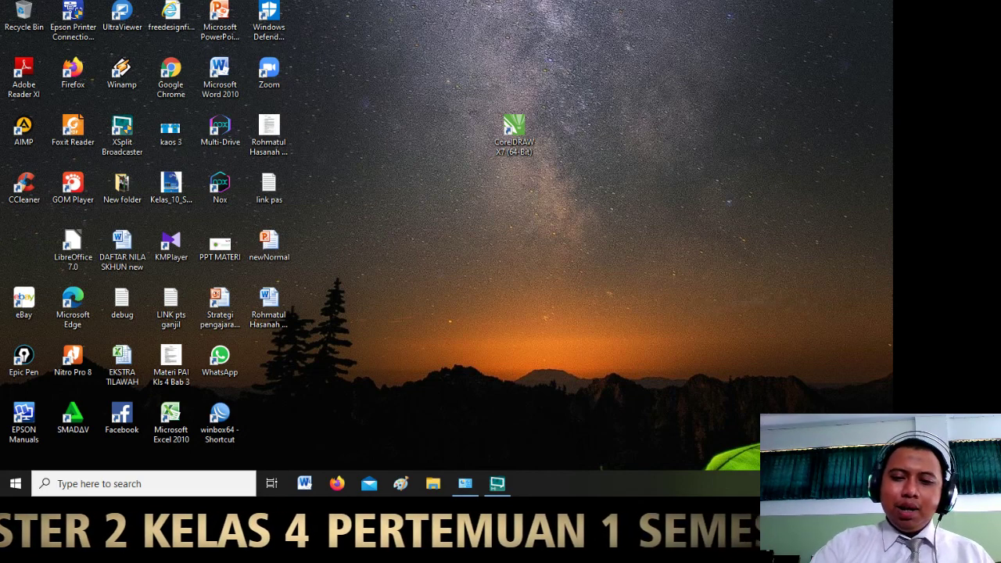
# Step: Start Microsoft Word with a blank document and dismiss the activation notice
pyautogui.click(304, 483)
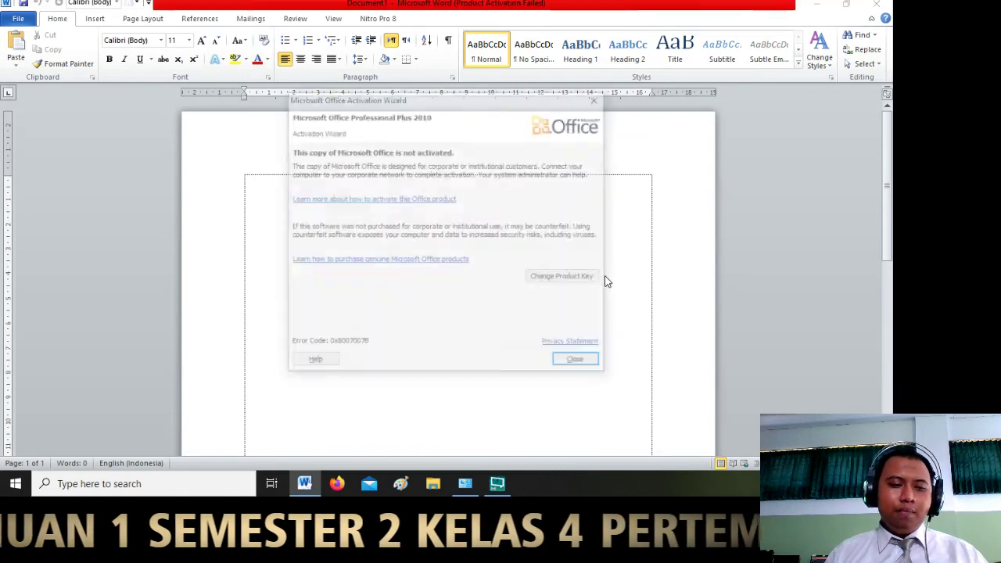
pyautogui.click(580, 362)
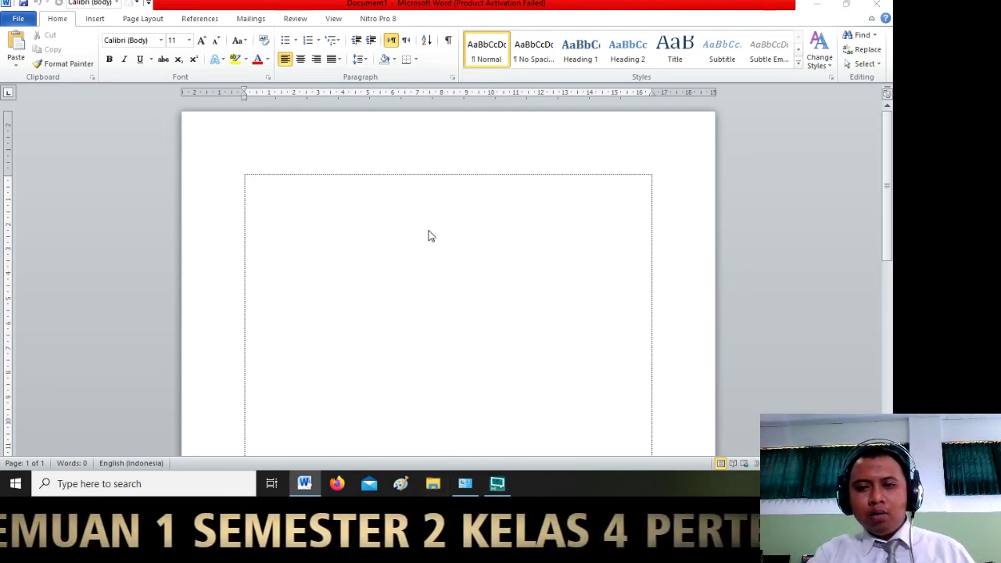
# Step: Open the Word document khutbah from the Documents folder and bring it to the front
pyautogui.click(432, 484)
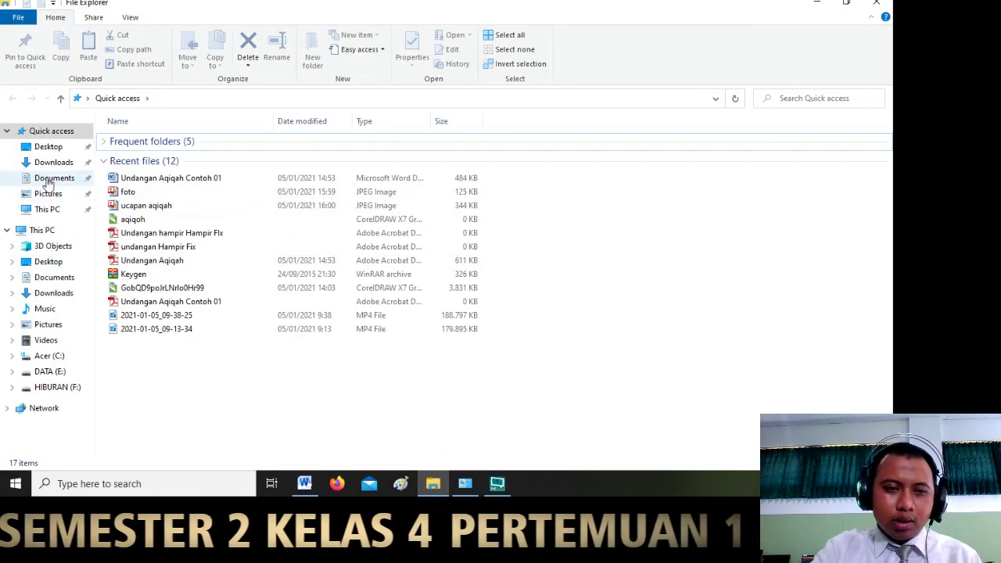
pyautogui.click(52, 278)
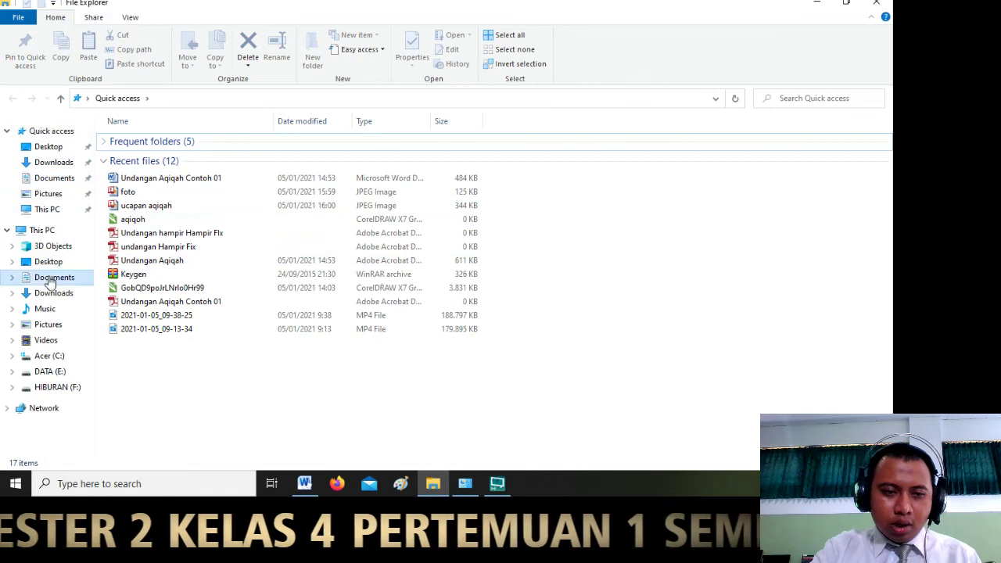
pyautogui.scroll(-5, 164, 335)
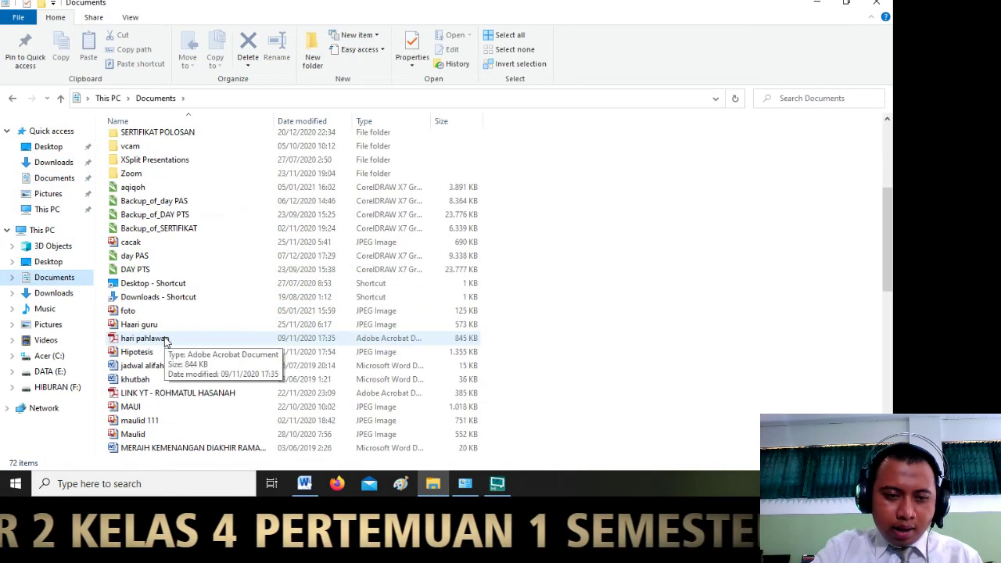
pyautogui.scroll(-1, 179, 406)
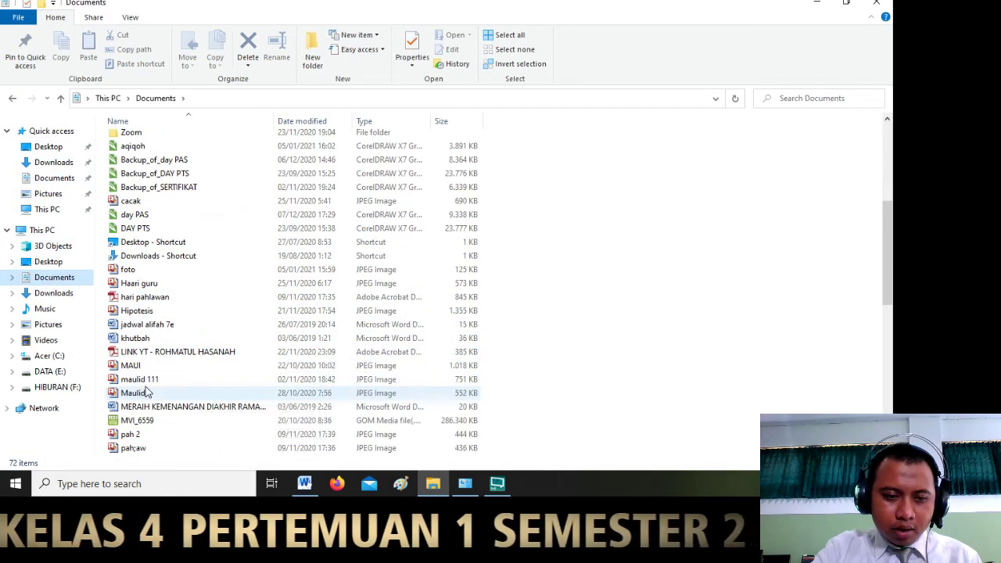
pyautogui.click(144, 339)
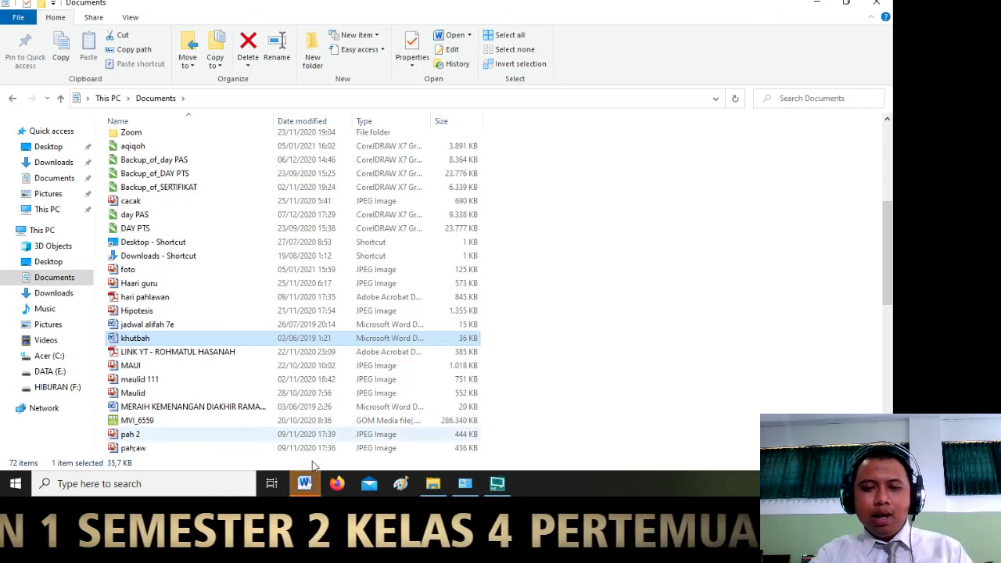
pyautogui.click(305, 484)
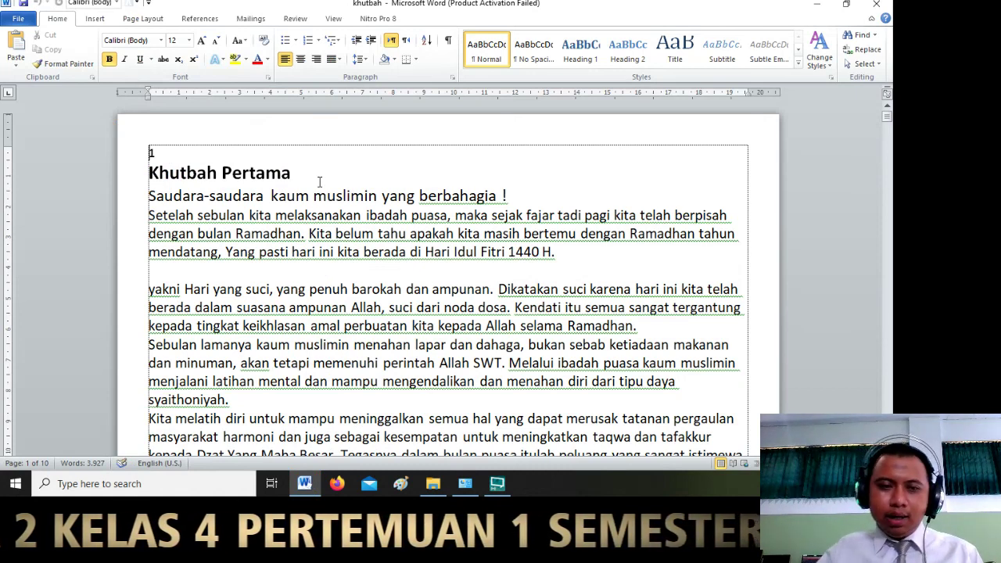
# Step: Delete the line containing the number 1 above the Khutbah Pertama heading
pyautogui.click(132, 157)
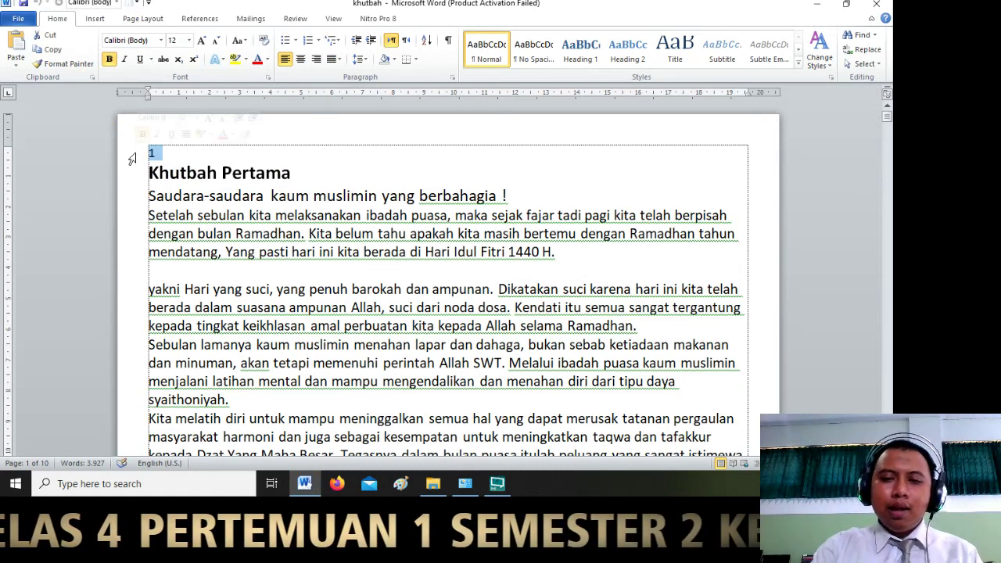
pyautogui.press('Delete')
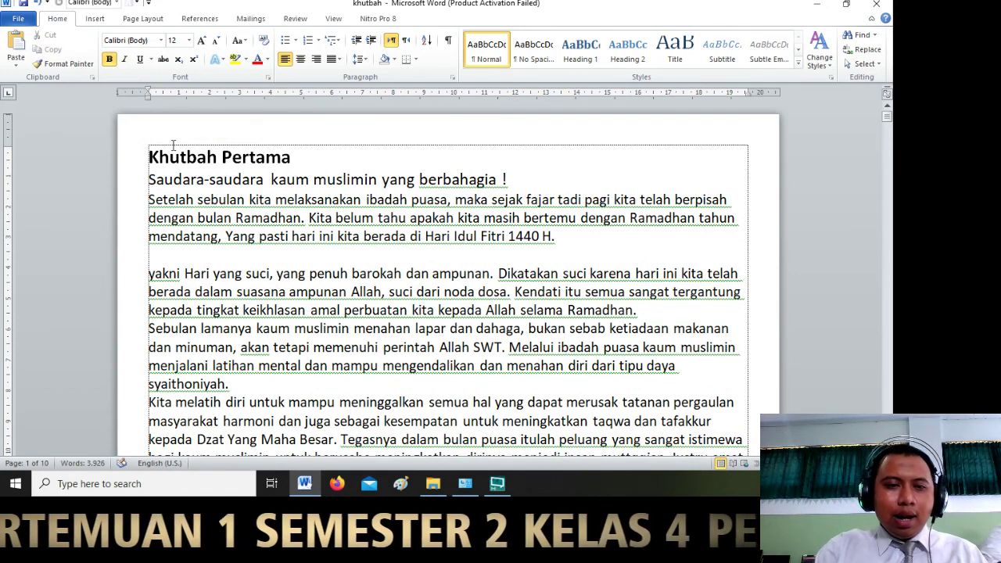
# Step: Place the text cursor at several spots in the heading and first paragraph, ending at "fajar" in the line beginning "Setelah sebulan"
pyautogui.click(222, 158)
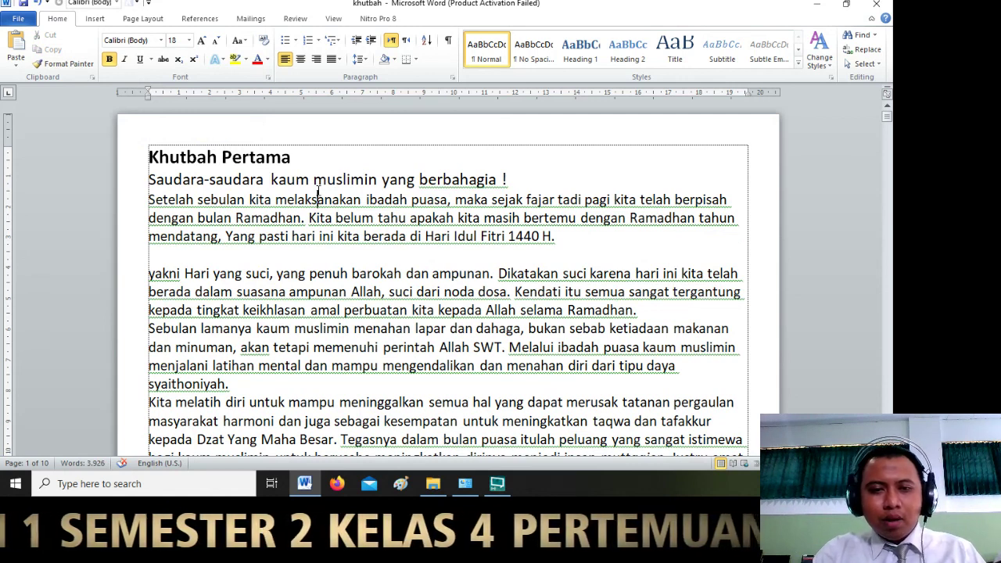
pyautogui.click(384, 236)
pyautogui.click(477, 236)
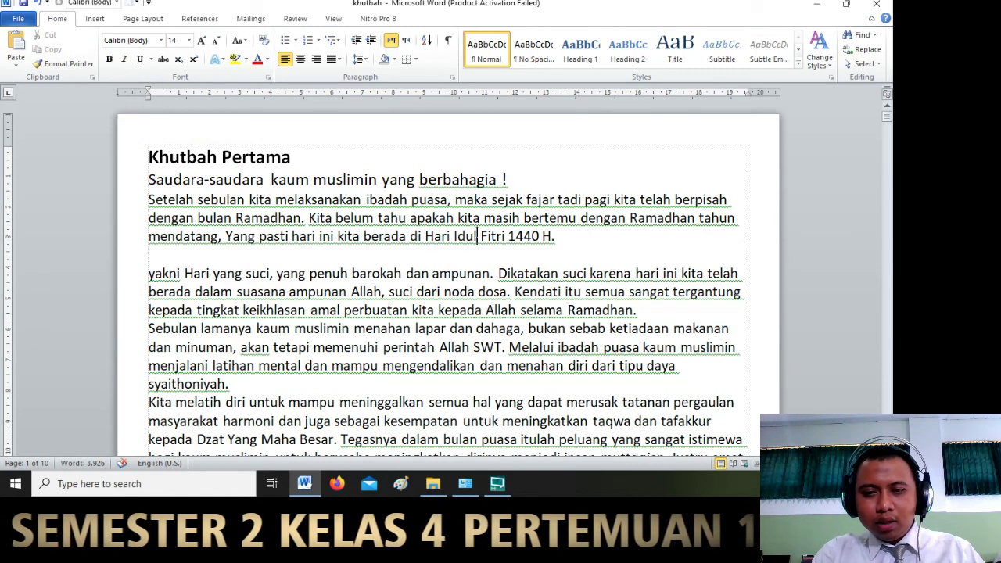
pyautogui.click(549, 200)
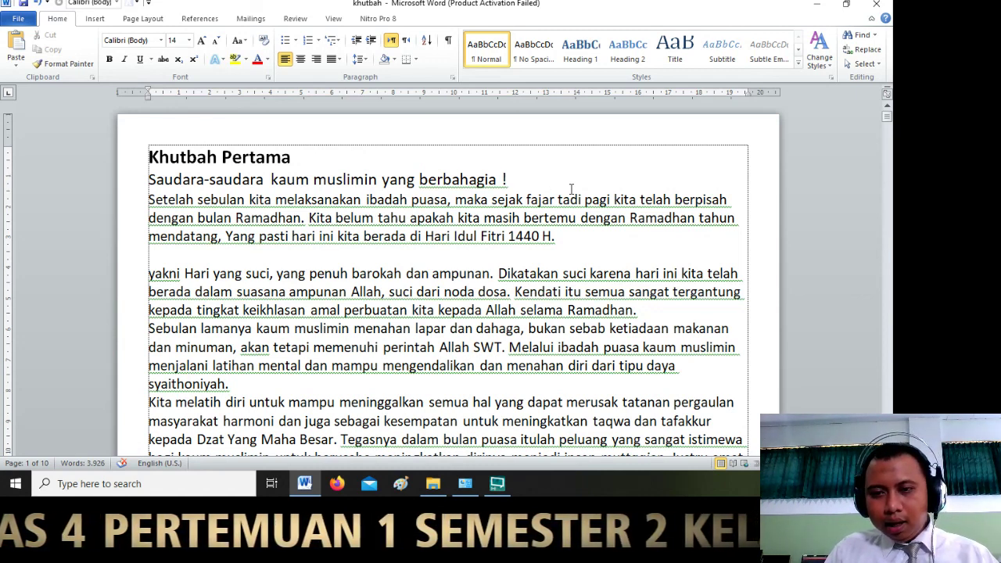
# Step: Move the text cursor backward character by character along the line beginning "Setelah sebulan" to the word "sebulan"
pyautogui.press('Left')
pyautogui.press('Left')
pyautogui.press('Left')
pyautogui.press('Left')
pyautogui.press('Left')
pyautogui.press('Left')
pyautogui.press('Left')
pyautogui.press('Left')
pyautogui.press('Left')
pyautogui.press('Left')
pyautogui.press('Left')
pyautogui.press('Left')
pyautogui.press('Left')
pyautogui.press('Left')
pyautogui.press('Left')
pyautogui.press('Left')
pyautogui.press('Left')
pyautogui.press('Left')
pyautogui.press('Left')
pyautogui.press('Left')
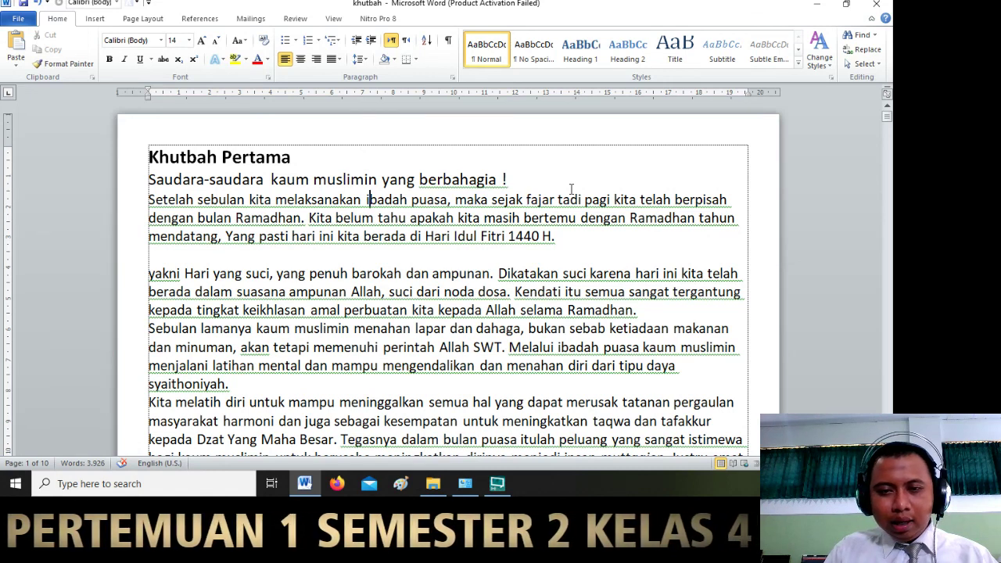
pyautogui.press('Left')
pyautogui.press('Left')
pyautogui.press('Left')
pyautogui.press('Left')
pyautogui.press('Left')
pyautogui.press('Left')
pyautogui.press('Left')
pyautogui.press('Left')
pyautogui.press('Left')
pyautogui.press('Left')
pyautogui.press('Left')
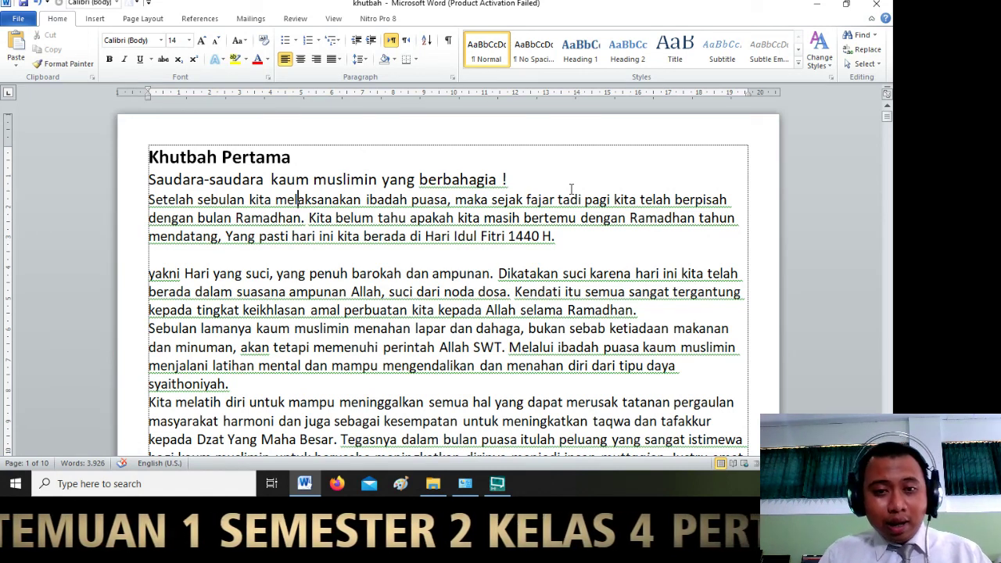
pyautogui.press('Left')
pyautogui.press('Left')
pyautogui.press('Left')
pyautogui.press('Left')
pyautogui.press('Left')
pyautogui.press('Left')
pyautogui.press('Left')
pyautogui.press('Left')
pyautogui.press('Left')
pyautogui.press('Left')
pyautogui.press('Left')
pyautogui.press('Left')
pyautogui.press('Left')
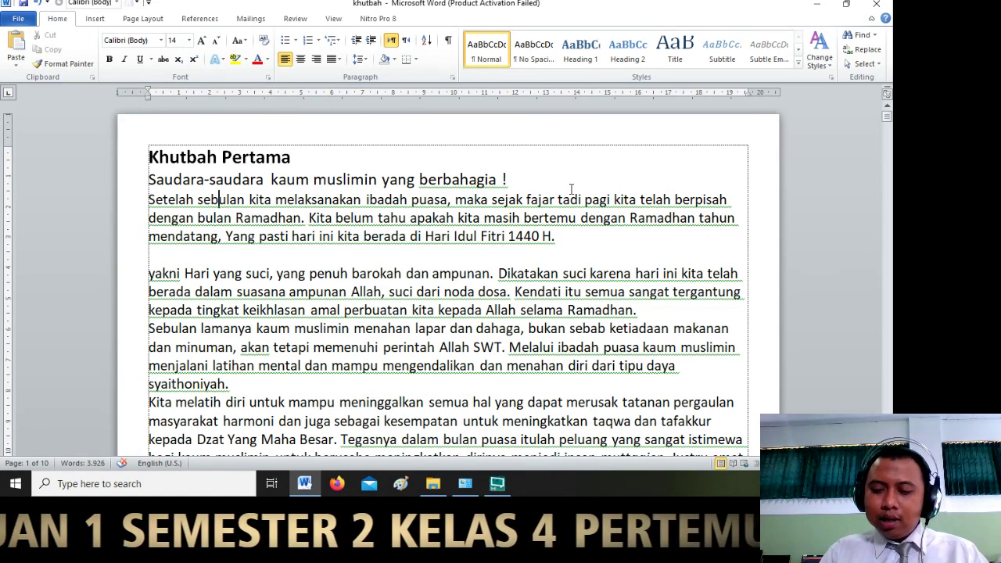
# Step: Move the text cursor forward character by character from "sebulan" along the same line, past "puasa"
pyautogui.press('Right')
pyautogui.press('Right')
pyautogui.press('Right')
pyautogui.press('Right')
pyautogui.press('Right')
pyautogui.press('Right')
pyautogui.press('Right')
pyautogui.press('Right')
pyautogui.press('Right')
pyautogui.press('Right')
pyautogui.press('Right')
pyautogui.press('Right')
pyautogui.press('Right')
pyautogui.press('Right')
pyautogui.press('Right')
pyautogui.press('Right')
pyautogui.press('Right')
pyautogui.press('Right')
pyautogui.press('Right')
pyautogui.press('Right')
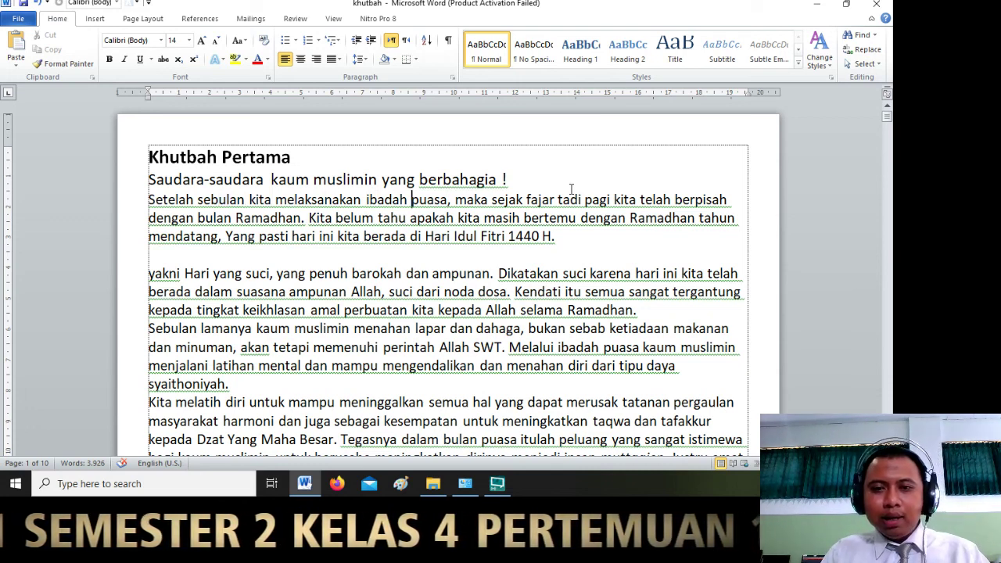
pyautogui.press('Right')
pyautogui.press('Right')
pyautogui.press('Right')
pyautogui.press('Right')
pyautogui.press('Right')
pyautogui.press('Right')
pyautogui.press('Right')
pyautogui.press('Right')
pyautogui.press('Right')
pyautogui.press('Right')
pyautogui.press('Right')
pyautogui.press('Right')
pyautogui.press('Right')
pyautogui.press('Right')
pyautogui.press('Right')
pyautogui.press('Right')
pyautogui.press('Right')
pyautogui.press('Right')
pyautogui.press('Right')
pyautogui.press('Right')
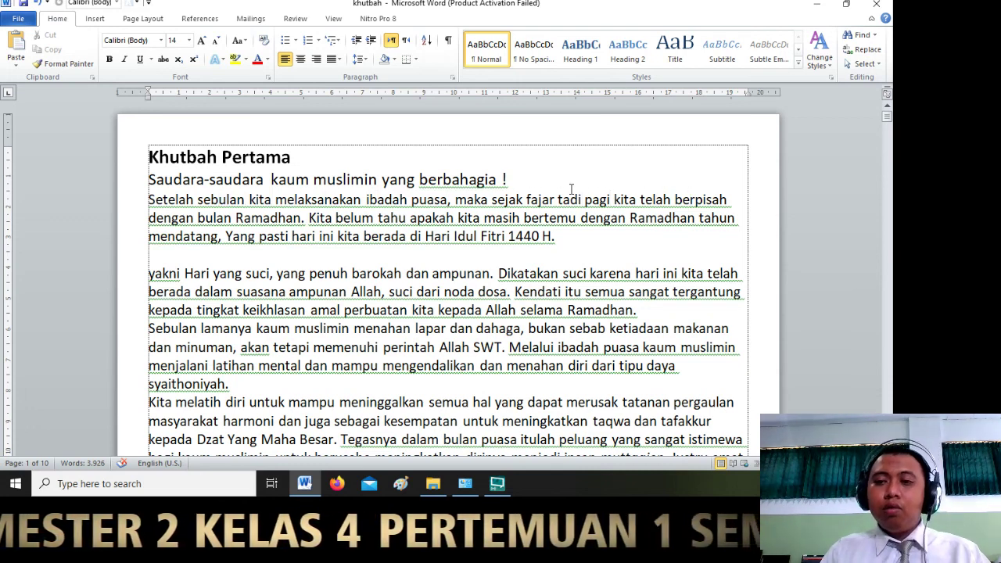
# Step: Move the text cursor back along the line to just after the word "tadi"
pyautogui.press('Left')
pyautogui.press('Left')
pyautogui.press('Left')
pyautogui.press('Left')
pyautogui.press('Left')
pyautogui.press('Left')
pyautogui.press('Left')
pyautogui.press('Left')
pyautogui.press('Left')
pyautogui.press('Left')
pyautogui.press('Left')
pyautogui.press('Left')
pyautogui.press('Left')
pyautogui.press('Left')
pyautogui.press('Left')
pyautogui.press('Left')
pyautogui.press('Left')
pyautogui.press('Left')
pyautogui.press('Left')
pyautogui.press('Left')
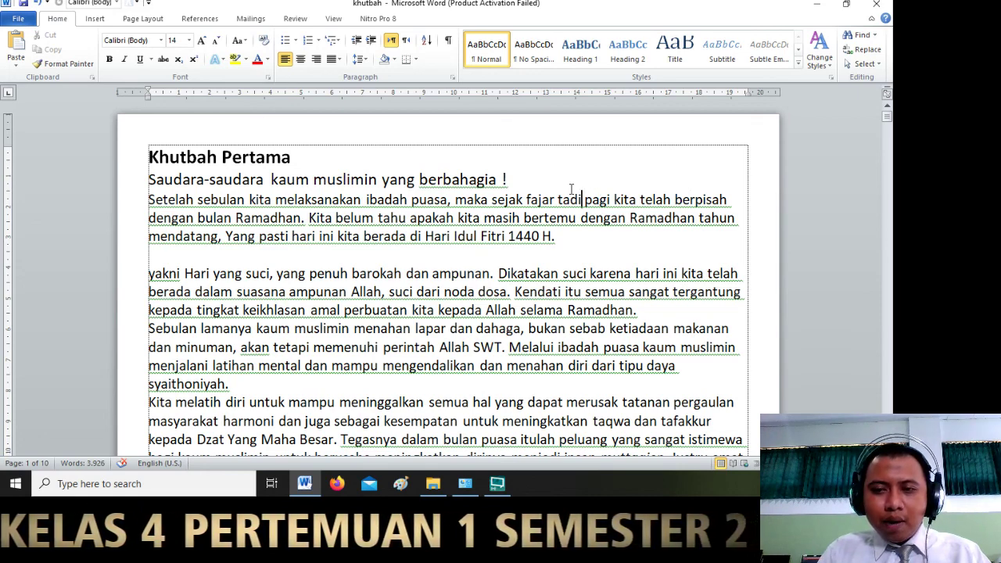
# Step: Move the text cursor down line by line to page 2, ending after "yang berseteru."
pyautogui.press('Down')
pyautogui.press('Down')
pyautogui.press('Down')
pyautogui.press('Down')
pyautogui.press('Down')
pyautogui.press('Down')
pyautogui.press('Down')
pyautogui.press('Down')
pyautogui.press('Down')
pyautogui.press('Down')
pyautogui.press('Down')
pyautogui.press('Down')
pyautogui.press('Down')
pyautogui.press('Down')
pyautogui.press('Down')
pyautogui.press('Down')
pyautogui.press('Down')
pyautogui.press('Down')
pyautogui.press('Down')
pyautogui.press('Down')
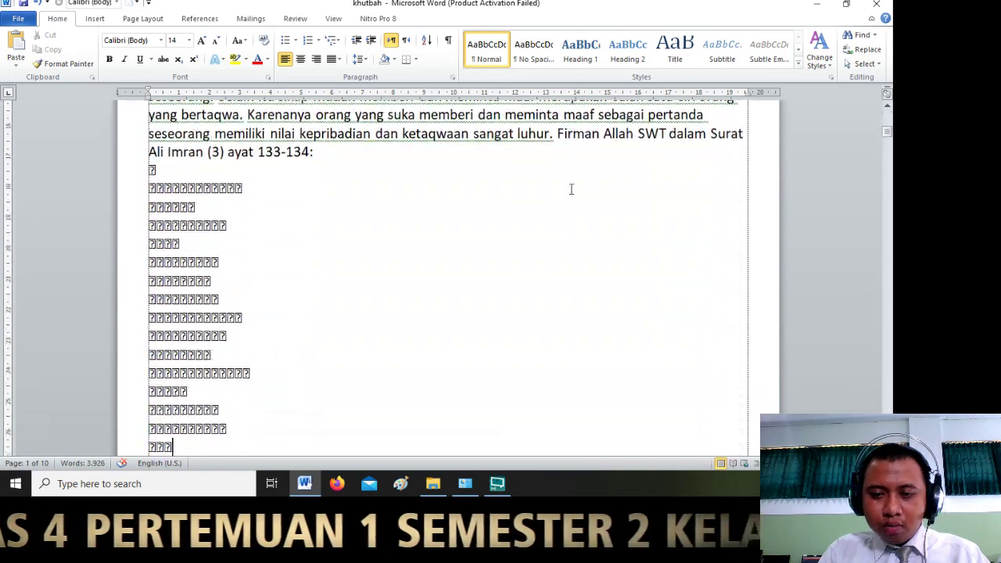
pyautogui.press('Down')
pyautogui.press('Down')
pyautogui.press('Down')
pyautogui.press('Down')
pyautogui.press('Down')
pyautogui.press('Down')
pyautogui.press('Down')
pyautogui.press('Down')
pyautogui.press('Down')
pyautogui.press('Down')
pyautogui.press('Down')
pyautogui.press('Down')
pyautogui.press('Down')
pyautogui.press('Down')
pyautogui.press('Down')
pyautogui.press('Down')
pyautogui.press('Down')
pyautogui.press('Down')
pyautogui.press('Down')
pyautogui.press('Down')
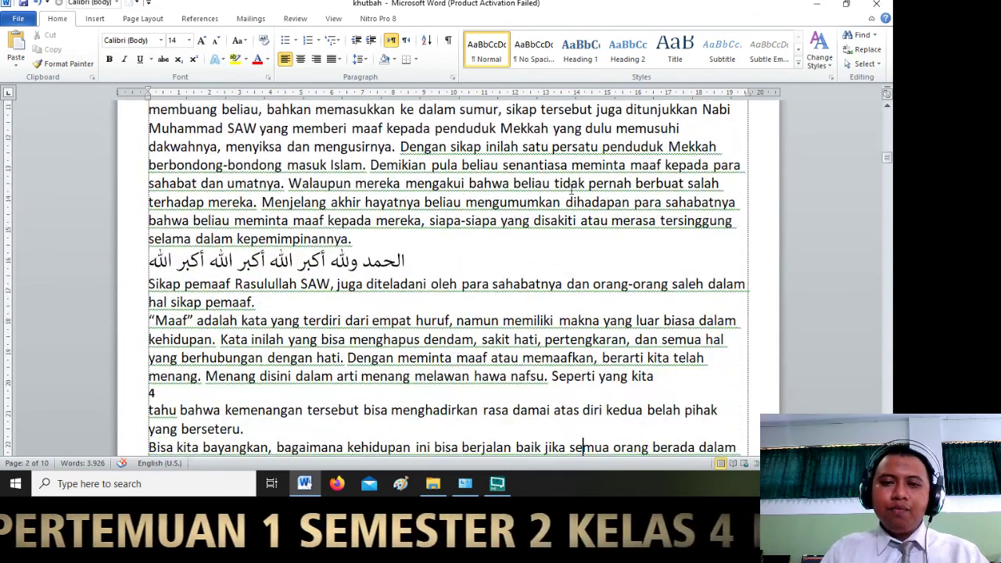
pyautogui.press('Up')
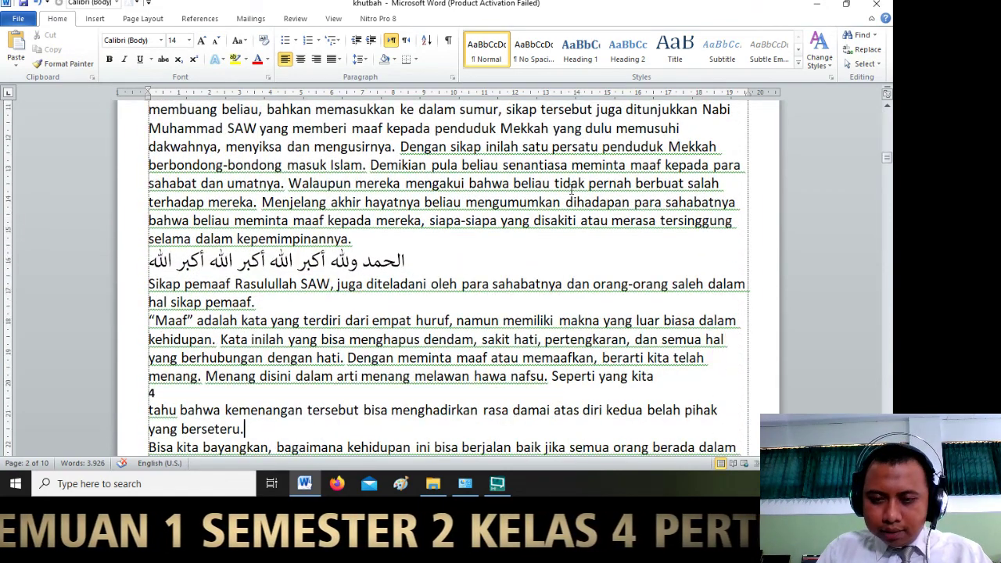
# Step: Move the text cursor up line by line from page 2 to the page 1 line beginning "Setelah sebulan", just after "tadi"
pyautogui.press('Up')
pyautogui.press('Up')
pyautogui.press('Up')
pyautogui.press('Up')
pyautogui.press('Up')
pyautogui.press('Up')
pyautogui.press('Up')
pyautogui.press('Up')
pyautogui.press('Up')
pyautogui.press('Up')
pyautogui.press('Up')
pyautogui.press('Up')
pyautogui.press('Up')
pyautogui.press('Up')
pyautogui.press('Up')
pyautogui.press('Up')
pyautogui.press('Up')
pyautogui.press('Up')
pyautogui.press('Up')
pyautogui.press('Up')
pyautogui.press('Up')
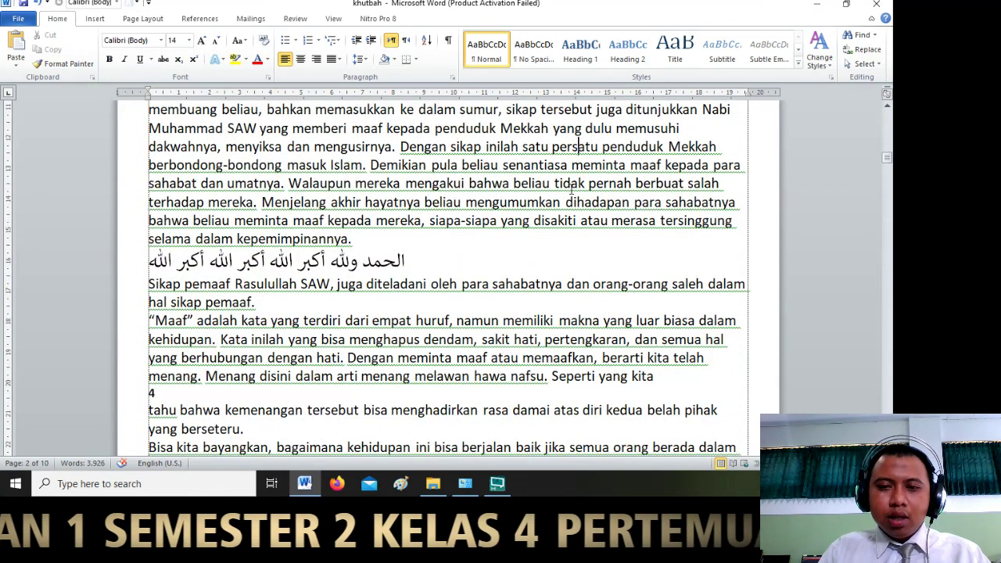
pyautogui.press('Up')
pyautogui.press('Up')
pyautogui.press('Up')
pyautogui.press('Up')
pyautogui.press('Up')
pyautogui.press('Up')
pyautogui.press('Up')
pyautogui.press('Up')
pyautogui.press('Up')
pyautogui.press('Up')
pyautogui.press('Up')
pyautogui.press('Up')
pyautogui.press('Up')
pyautogui.press('Up')
pyautogui.press('Up')
pyautogui.press('Up')
pyautogui.press('Up')
pyautogui.press('Up')
pyautogui.press('Up')
pyautogui.press('Up')
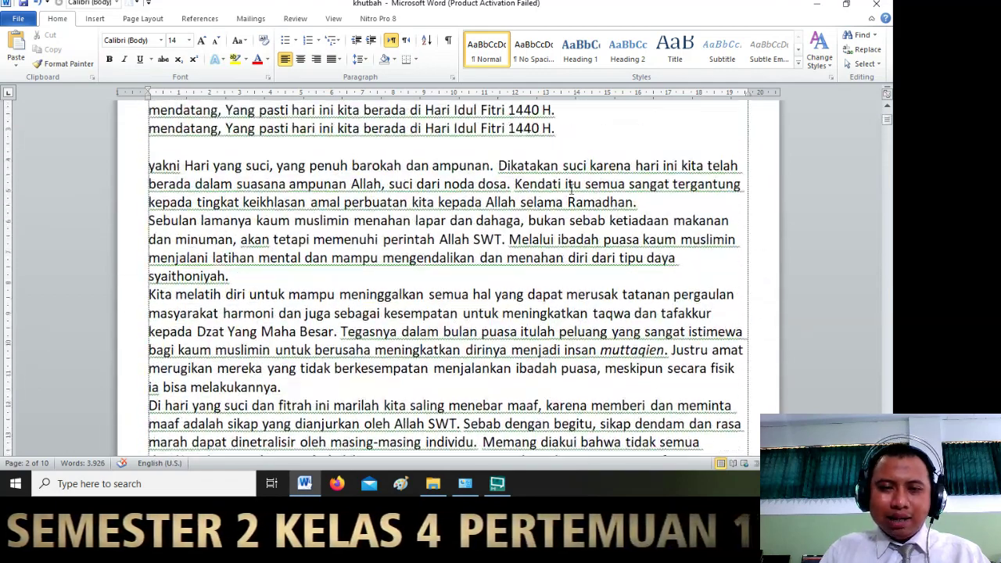
pyautogui.press('Down')
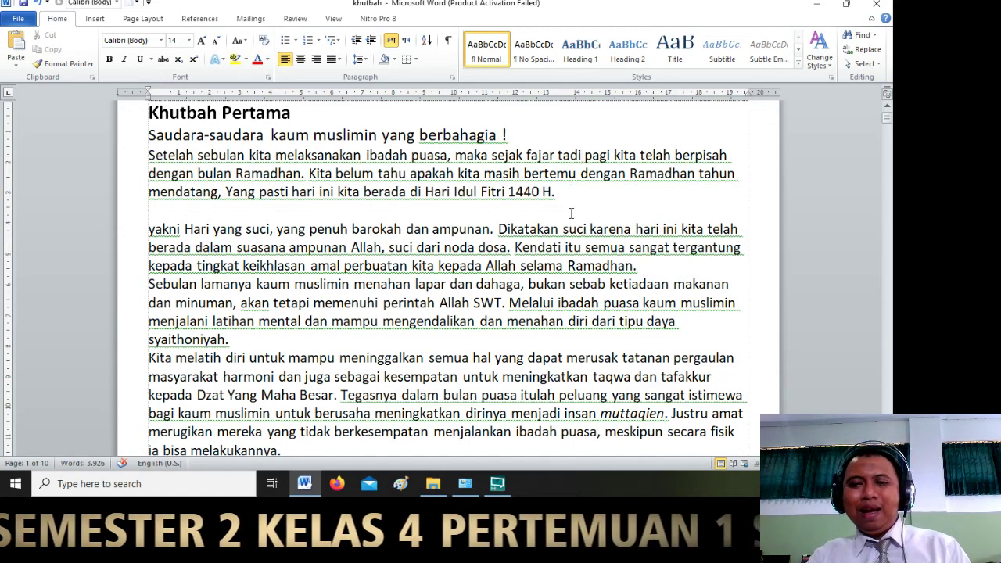
# Step: Create a new blank document from the available templates
pyautogui.click(310, 486)
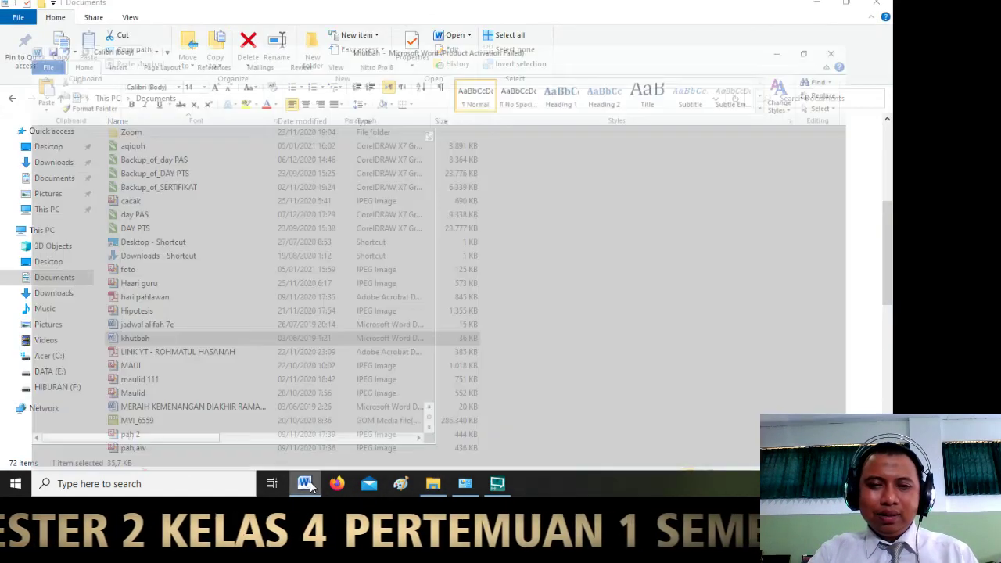
pyautogui.click(307, 484)
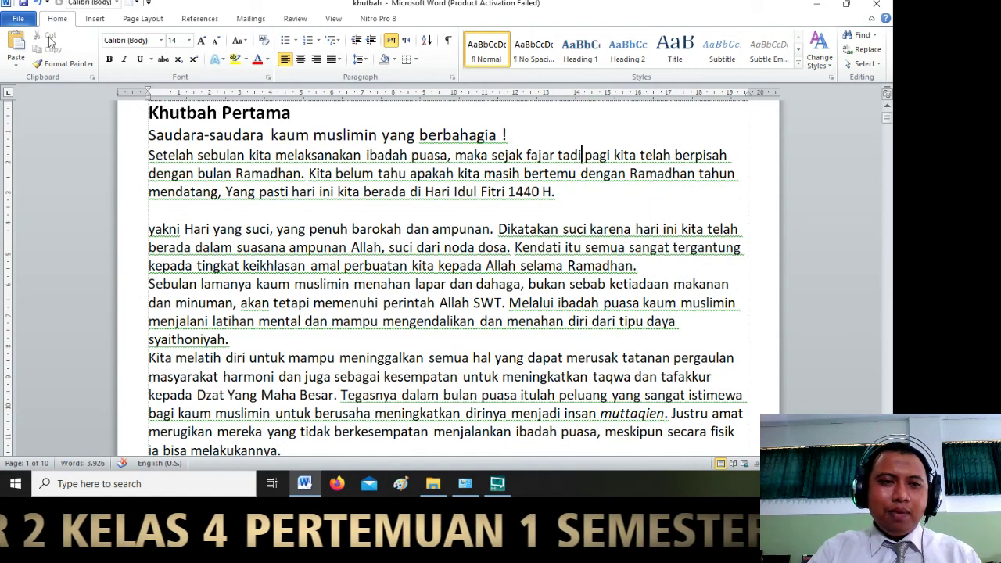
pyautogui.click(30, 20)
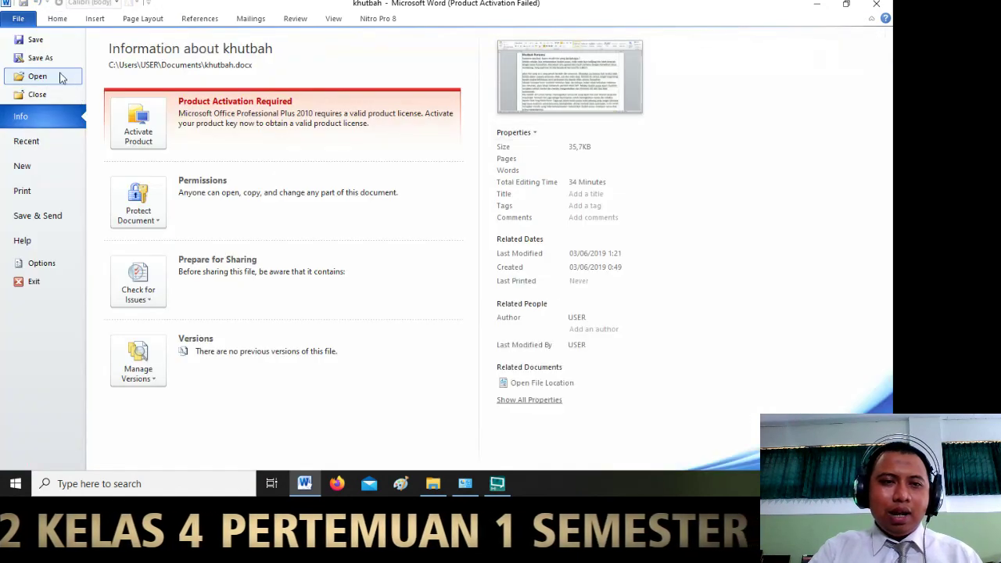
pyautogui.click(35, 166)
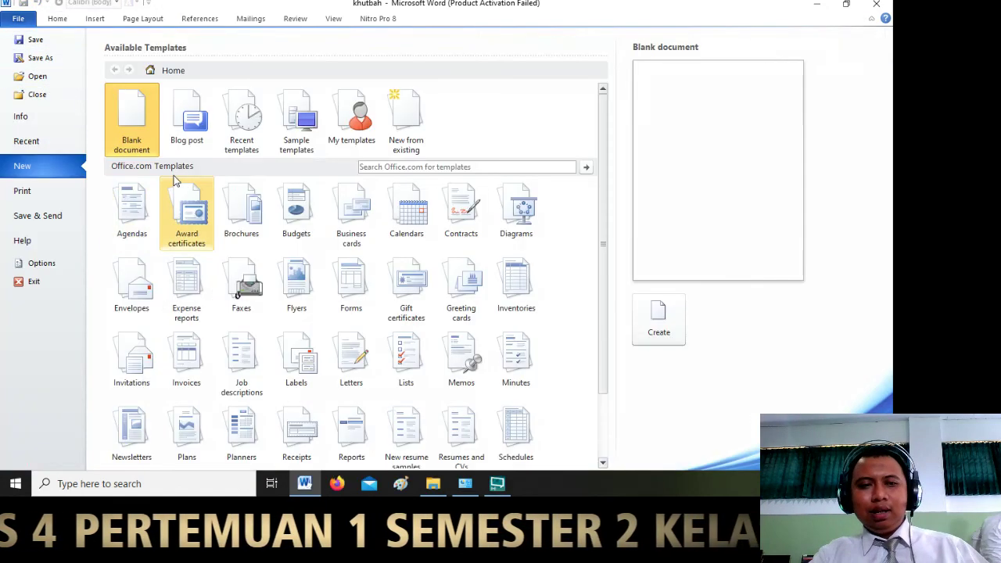
pyautogui.doubleClick(134, 114)
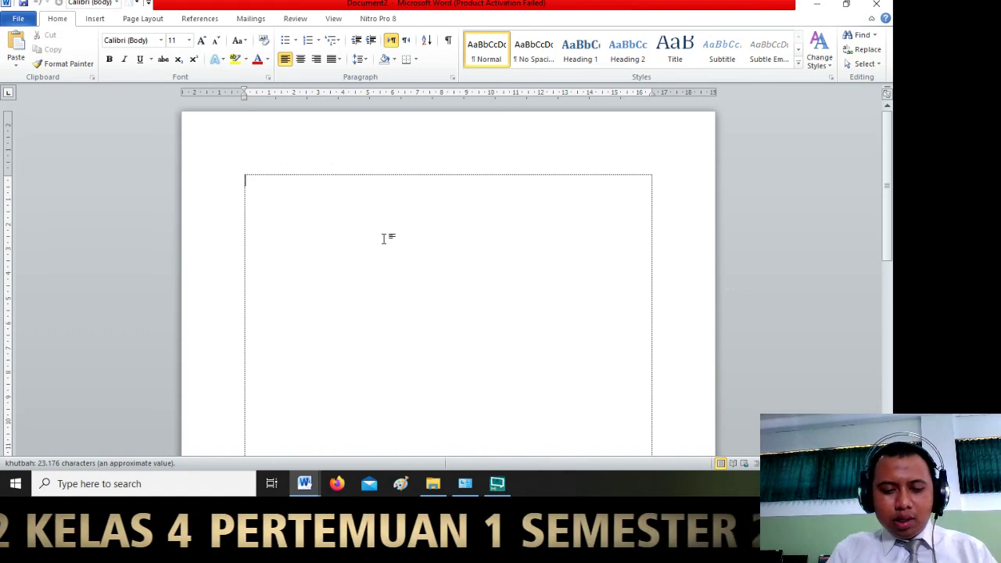
# Step: Enter the heading "Menyalin Teks" on the first line of the blank document and start a new line below it
pyautogui.write('Menya')
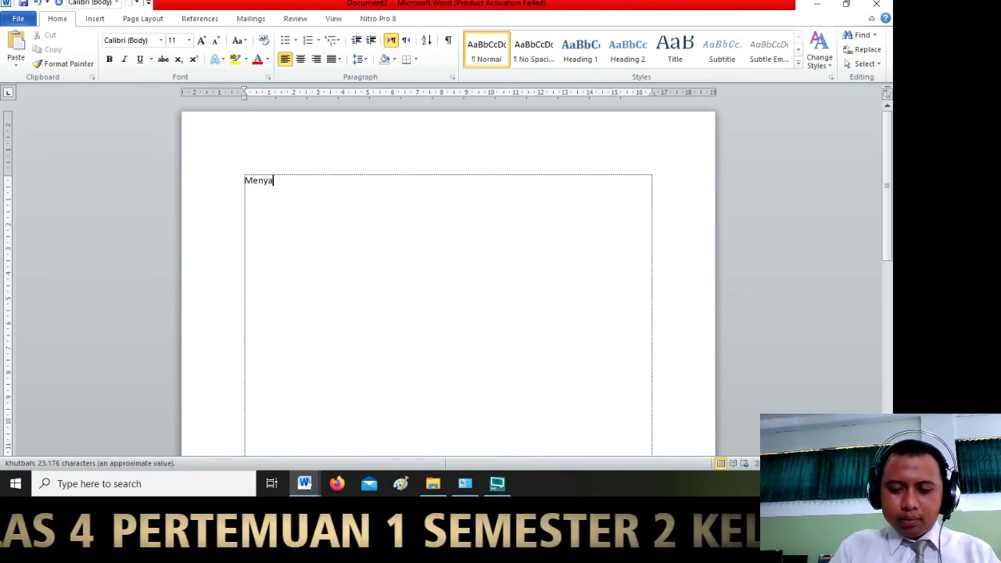
pyautogui.write('lin Y')
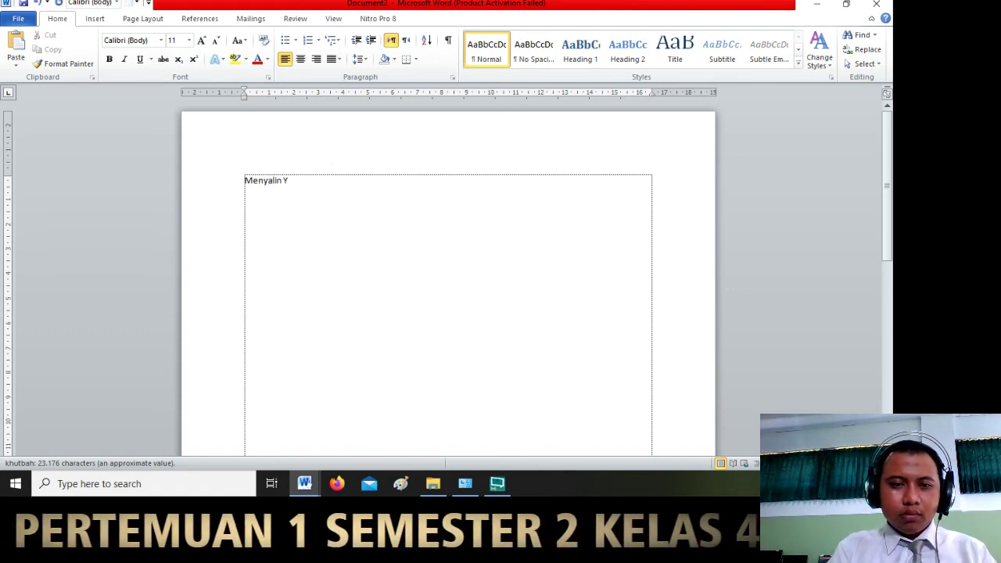
pyautogui.press('BackSpace')
pyautogui.write('Te')
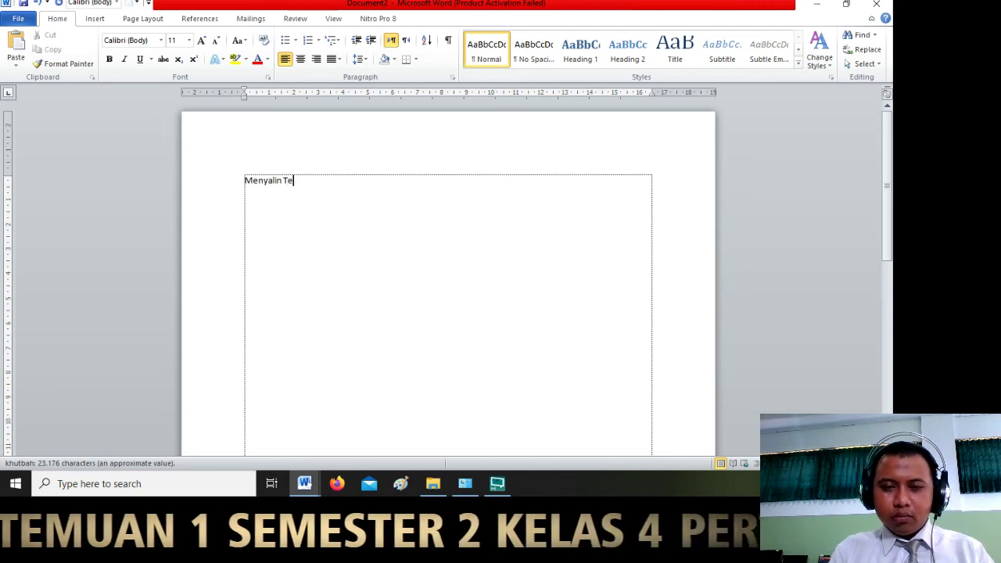
pyautogui.write('ks')
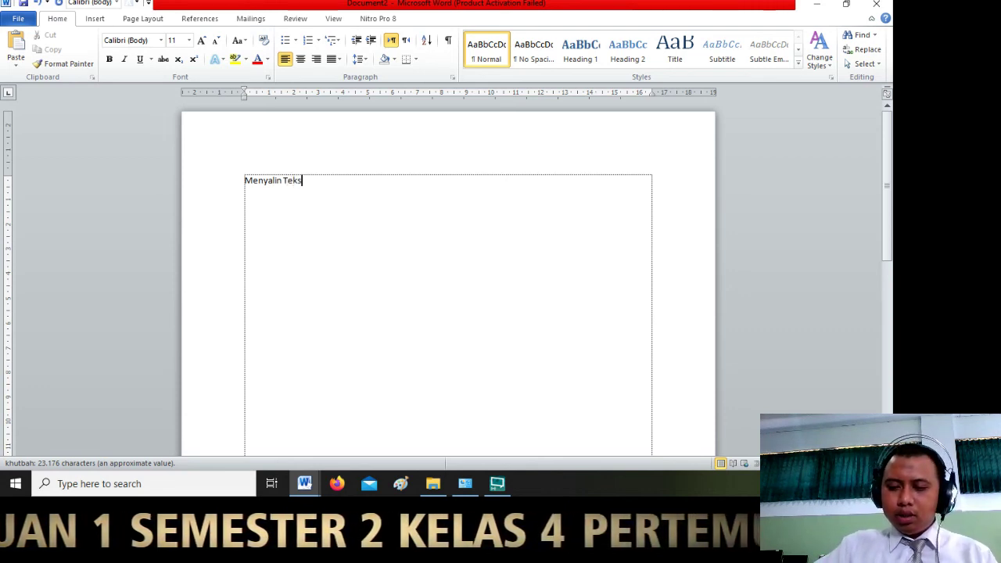
pyautogui.press('Return')
pyautogui.press('Return')
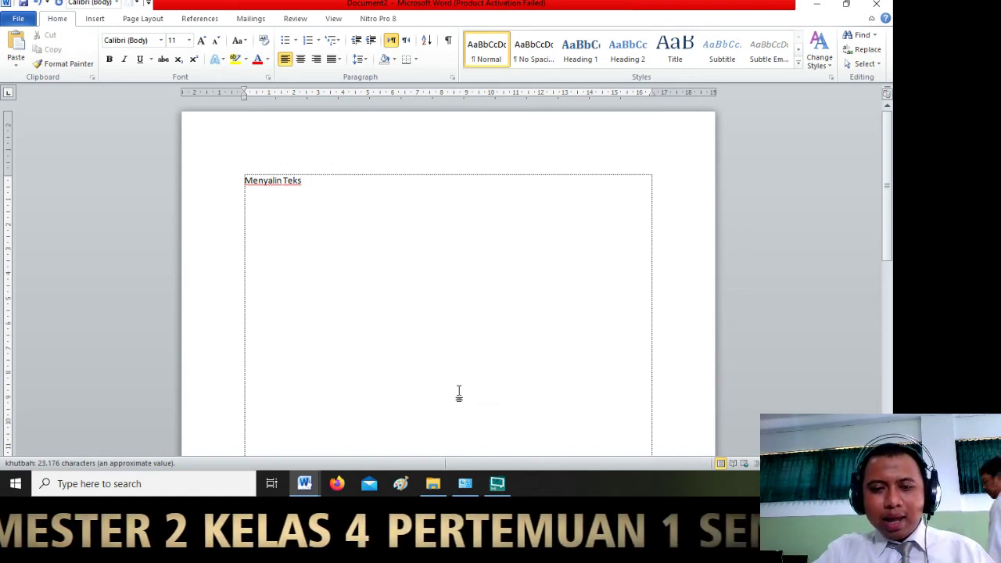
# Step: Add "( Copy )" to the end of the heading "Menyalin Teks"
pyautogui.click(256, 206)
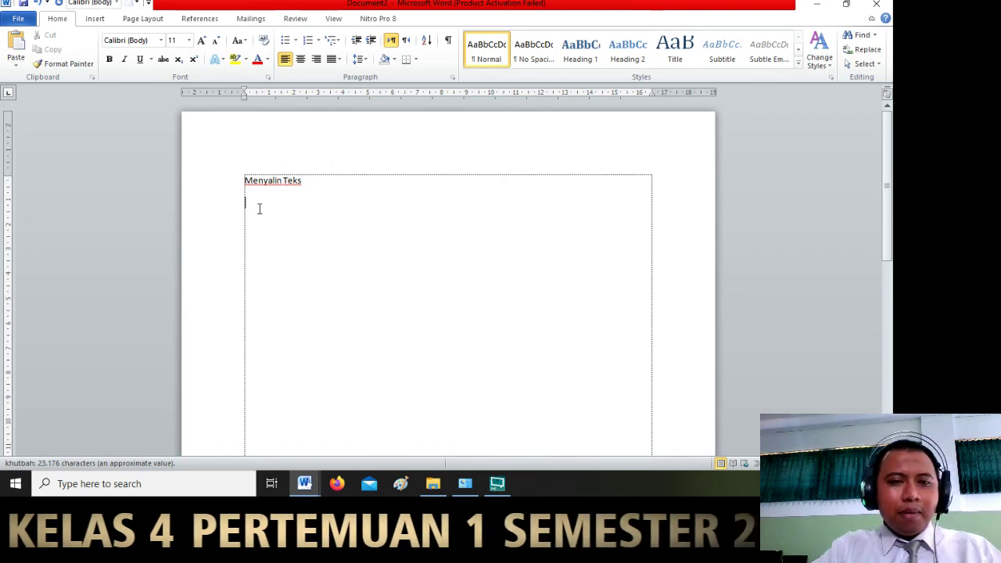
pyautogui.click(311, 186)
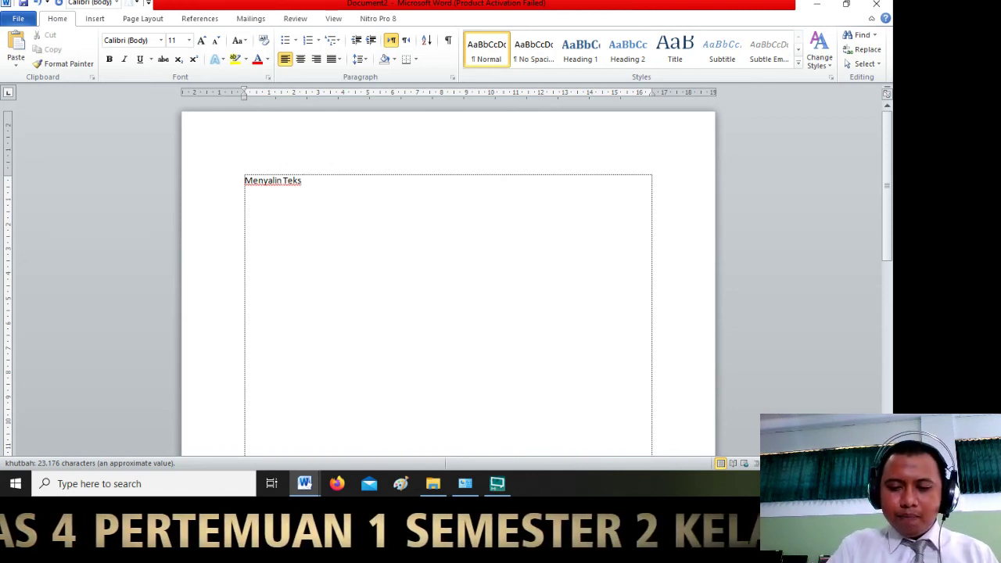
pyautogui.write('( C')
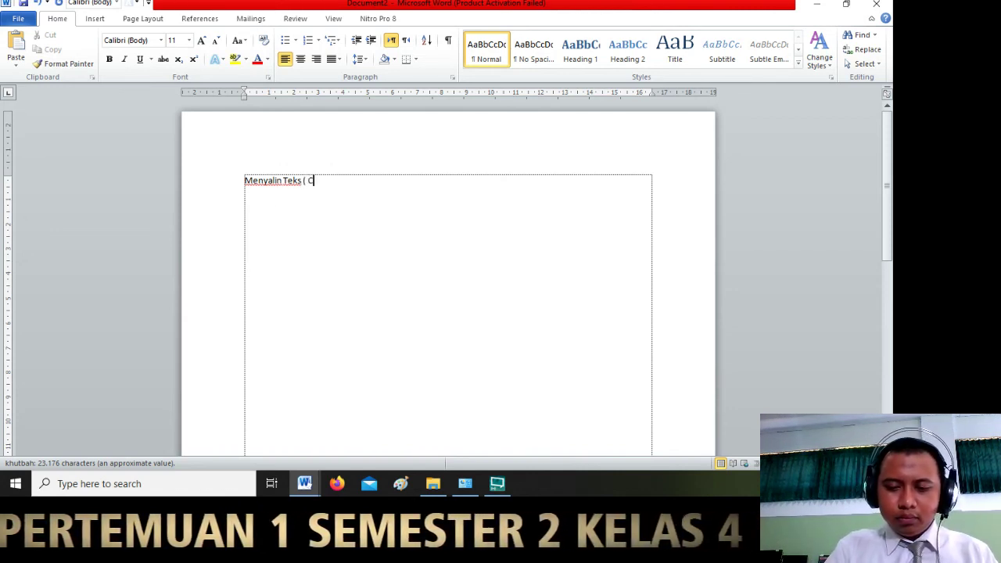
pyautogui.write('opy )')
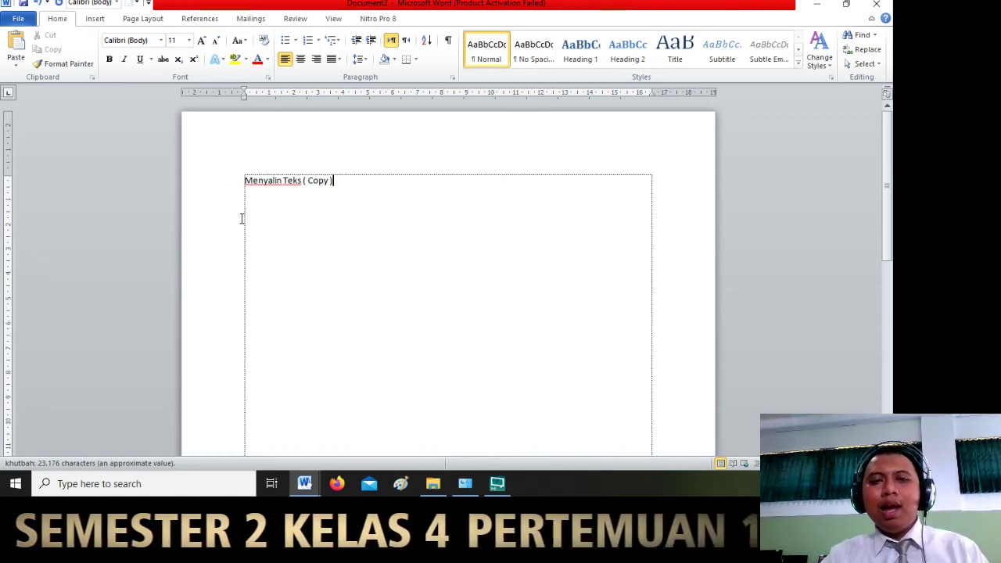
# Step: Write "1. Seleksi teks" followed by a right arrow symbol on the line below the heading
pyautogui.press('Return')
pyautogui.moveTo(253, 205); pyautogui.dragTo(252, 211)
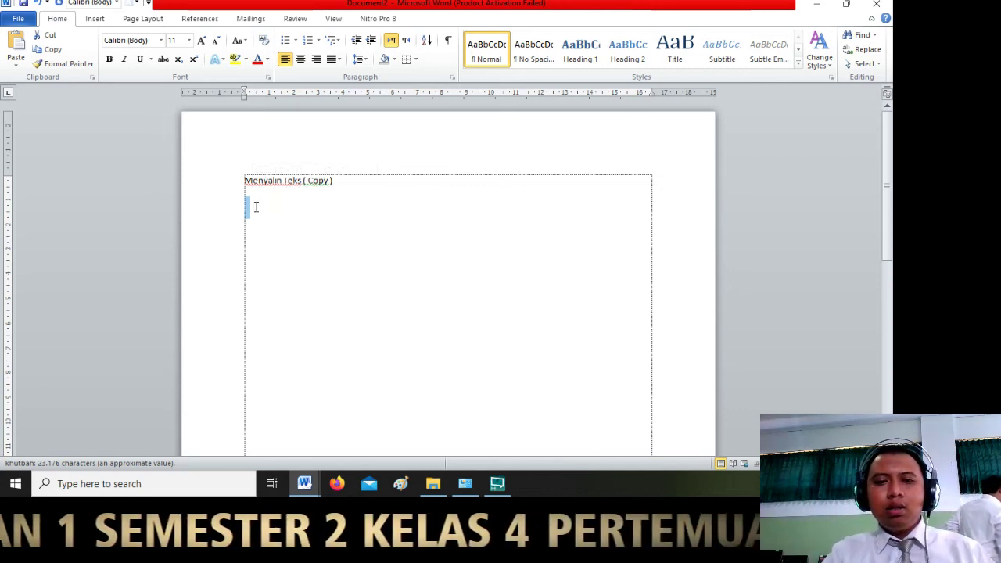
pyautogui.click(256, 207)
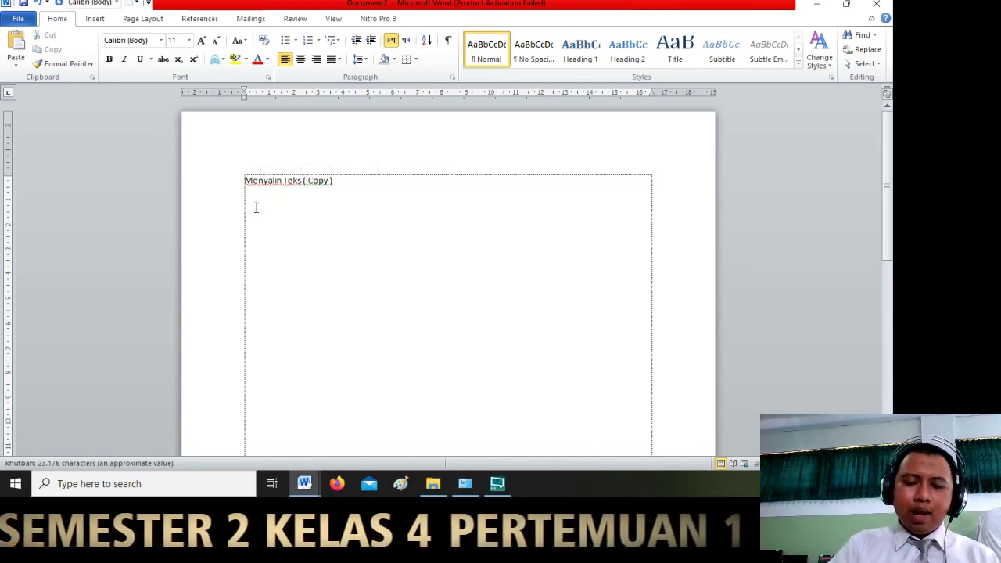
pyautogui.write('1.')
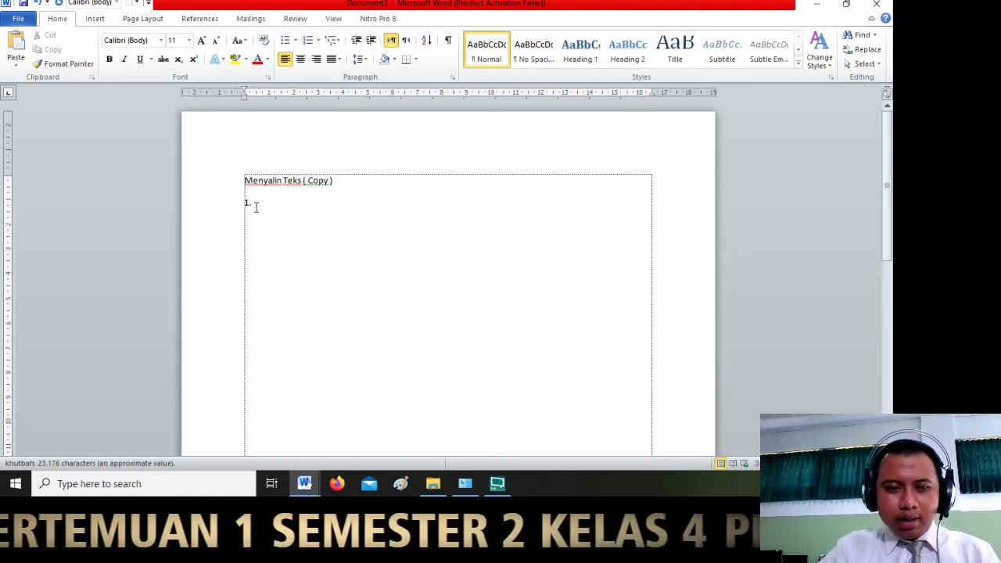
pyautogui.write('Seles')
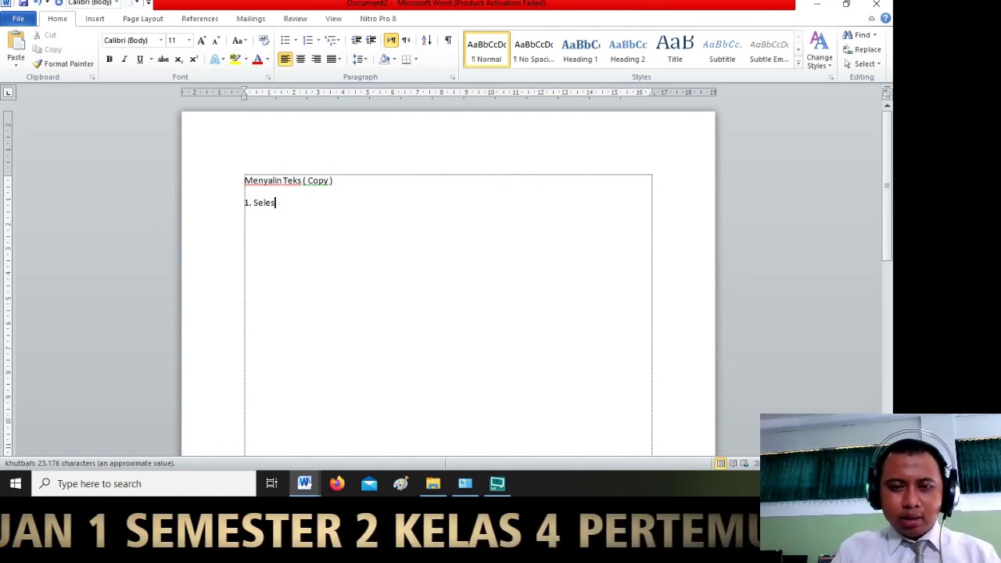
pyautogui.press('BackSpace')
pyautogui.write('k')
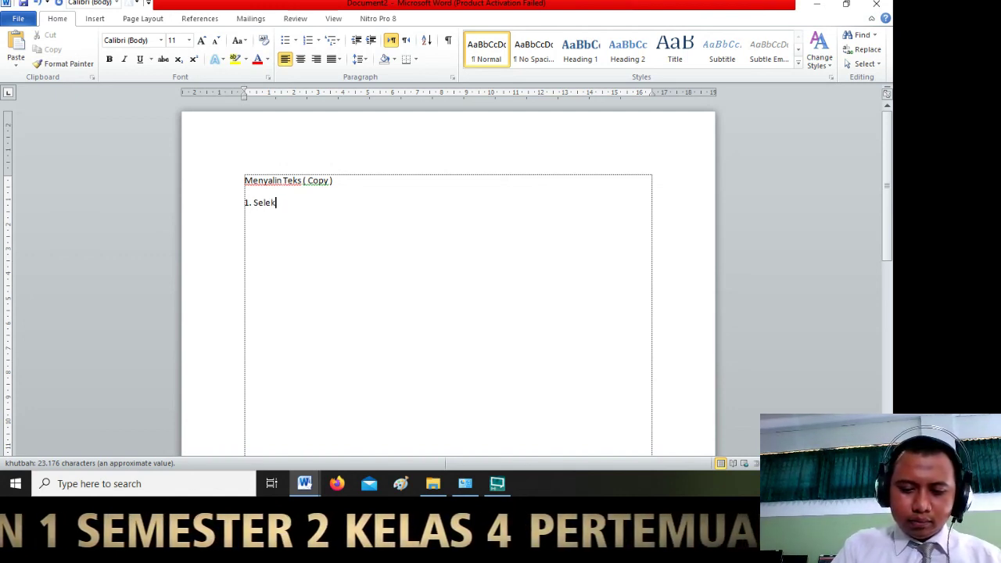
pyautogui.write('si teks')
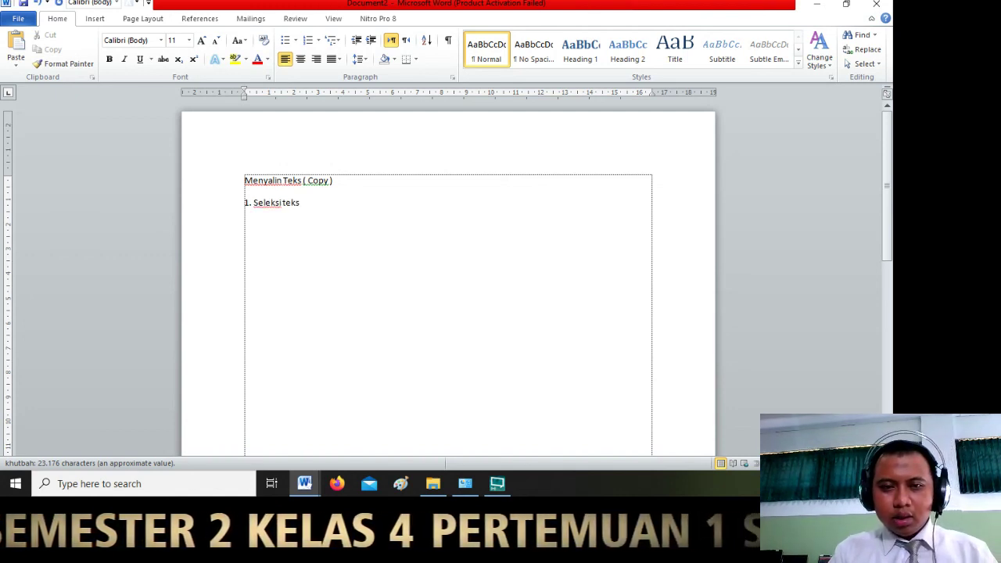
pyautogui.write(' -->')
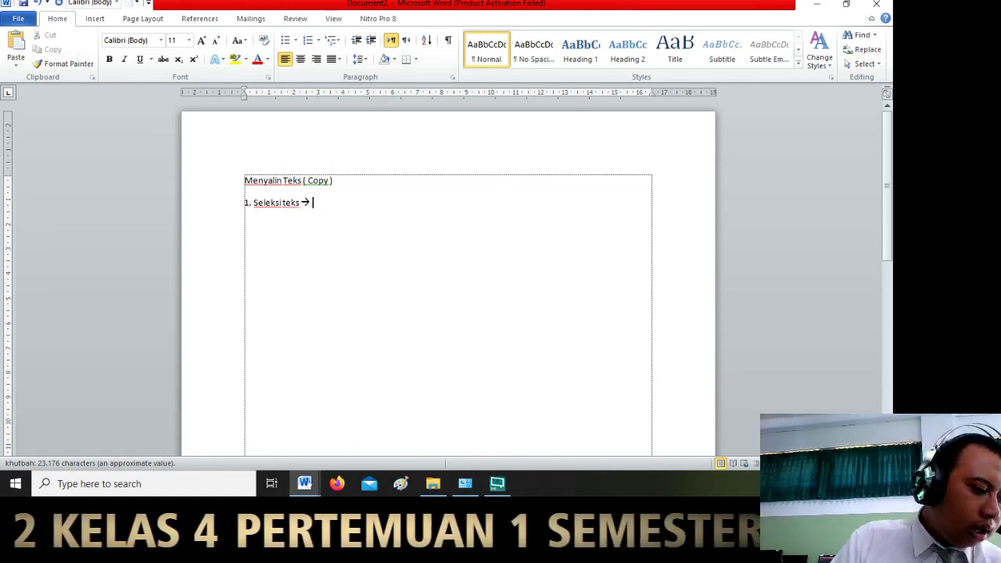
# Step: Continue the numbered line with the text "CTRL + C → CTRL + V" after the arrow
pyautogui.write('C')
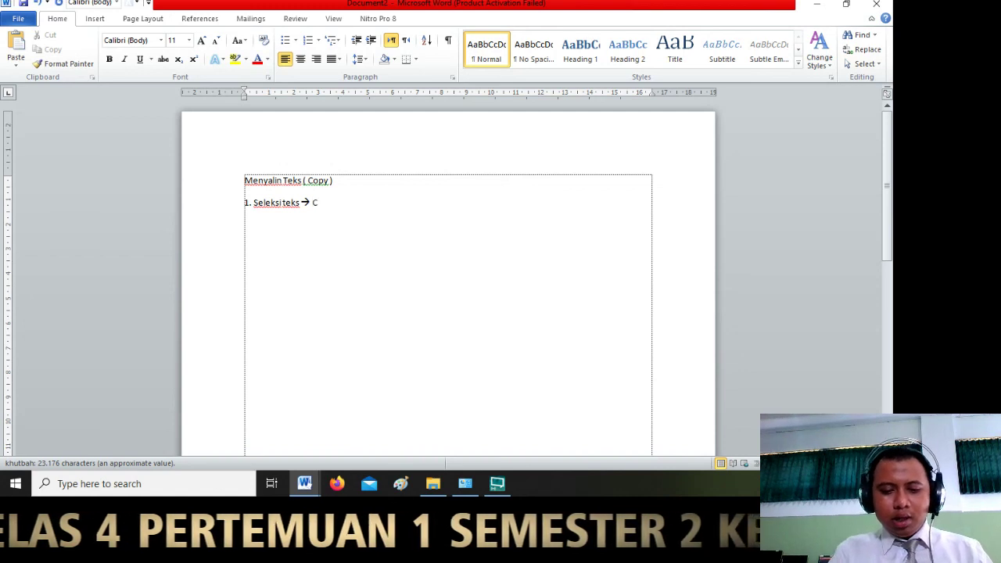
pyautogui.write('TRL')
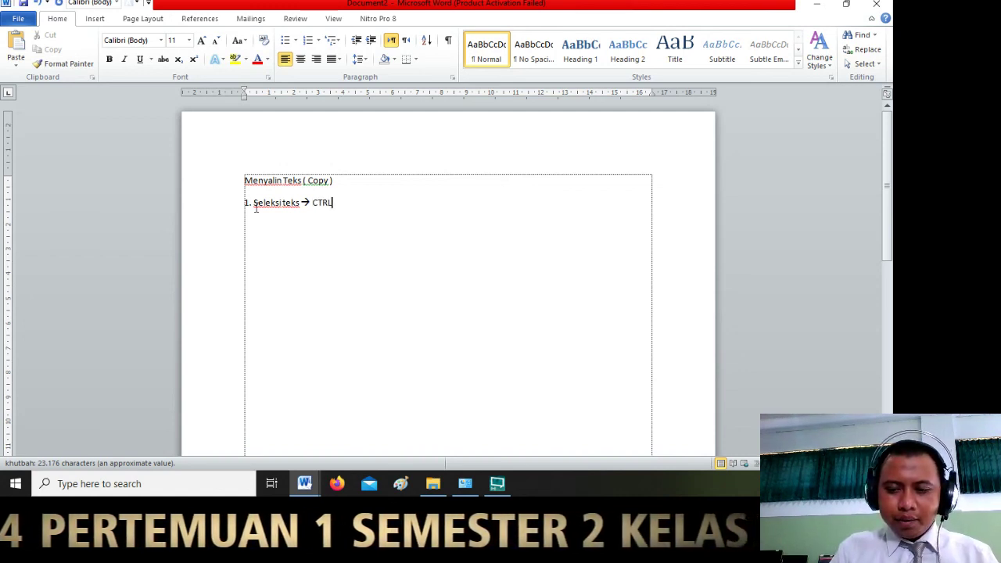
pyautogui.write(' + C')
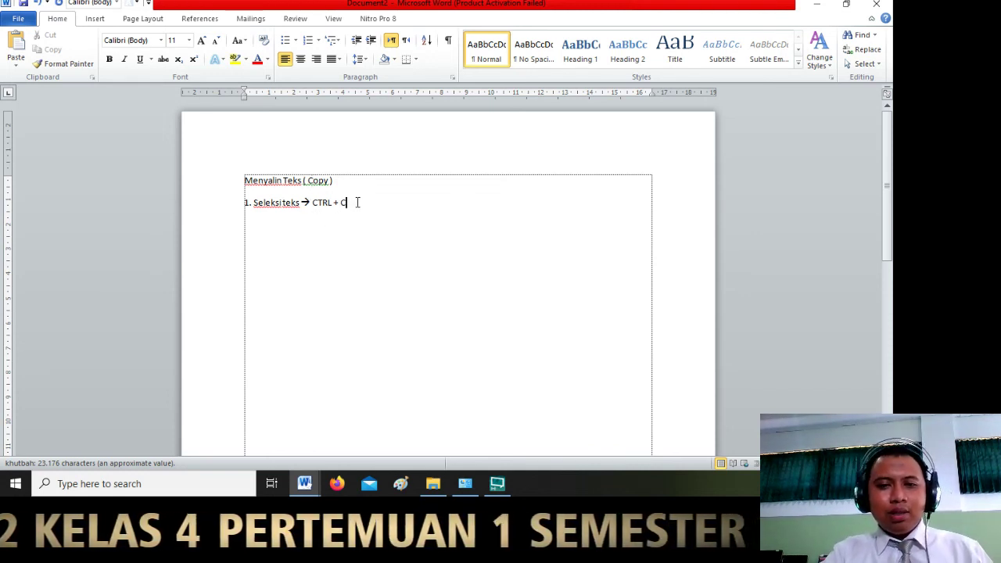
pyautogui.write('--')
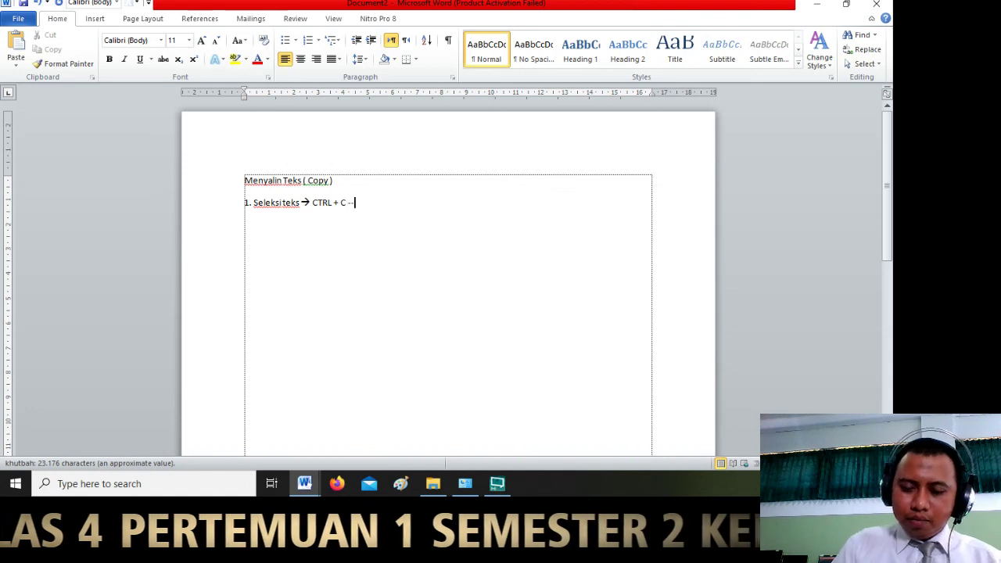
pyautogui.write('>')
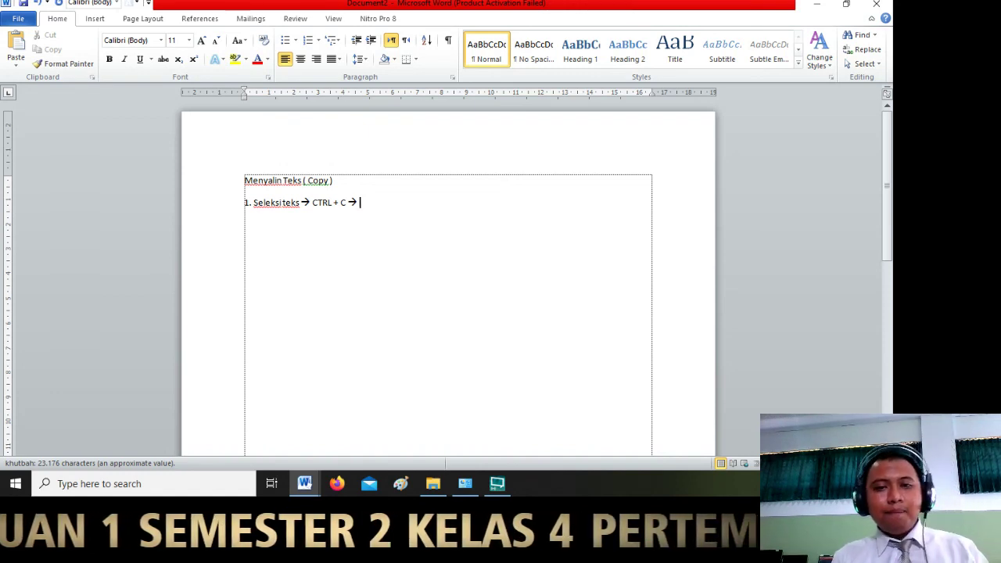
pyautogui.write('CTR')
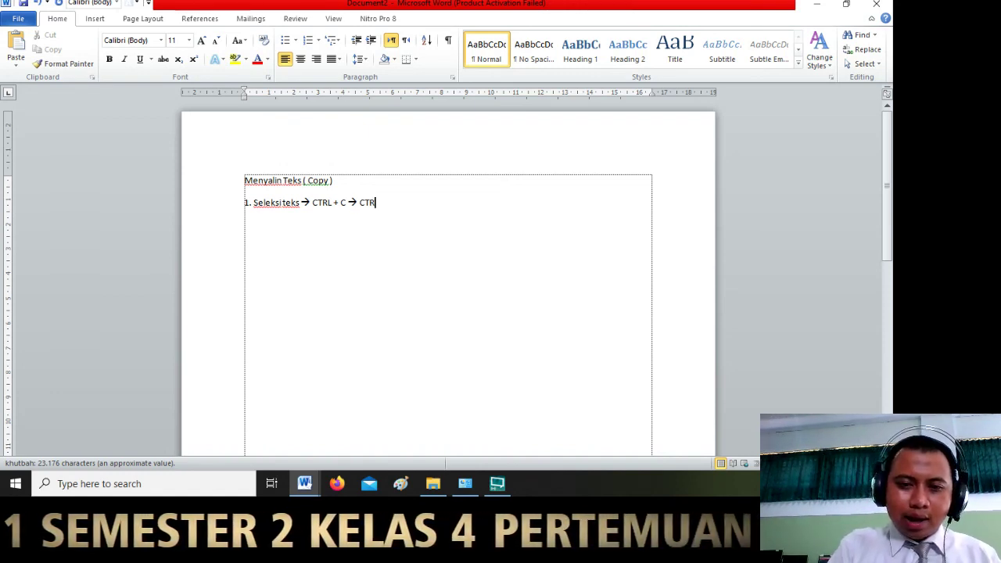
pyautogui.write('L + ')
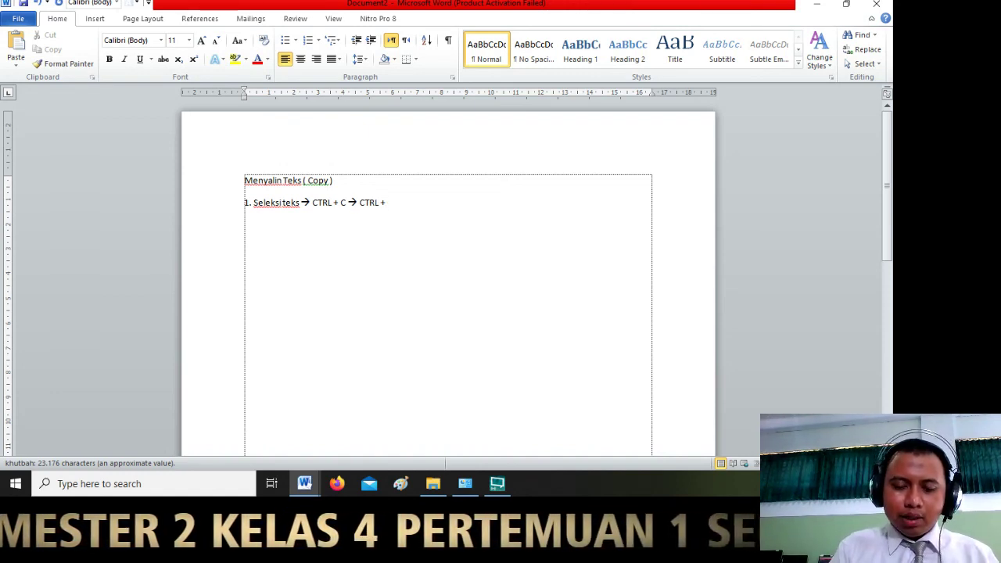
pyautogui.write('V')
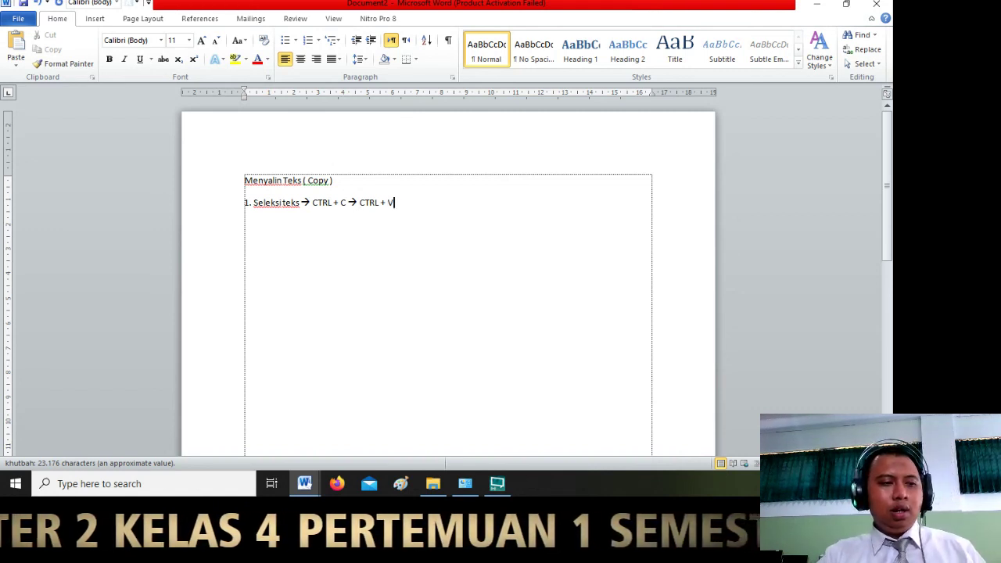